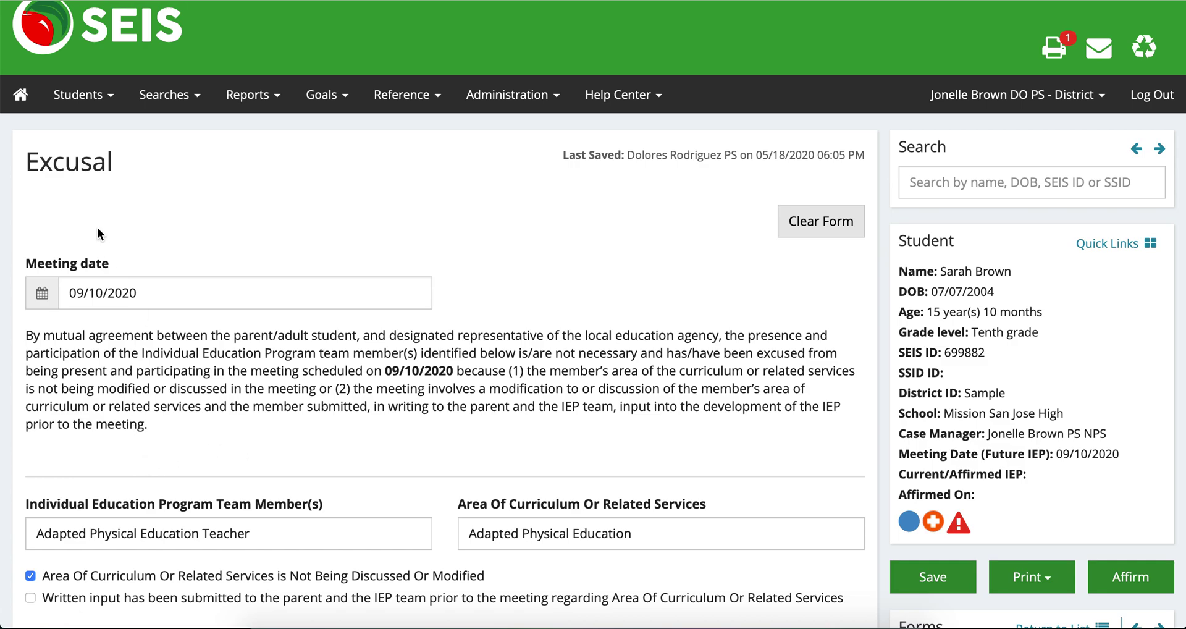
Look over the whole Excusal form, from the meeting date and team member entry to the signatures and the IDEA legal text.
{"action": "scroll", "coordinate": [98, 228], "scroll_direction": "down", "scroll_amount": 1}
{"action": "triple_click", "coordinate": [114, 542]}
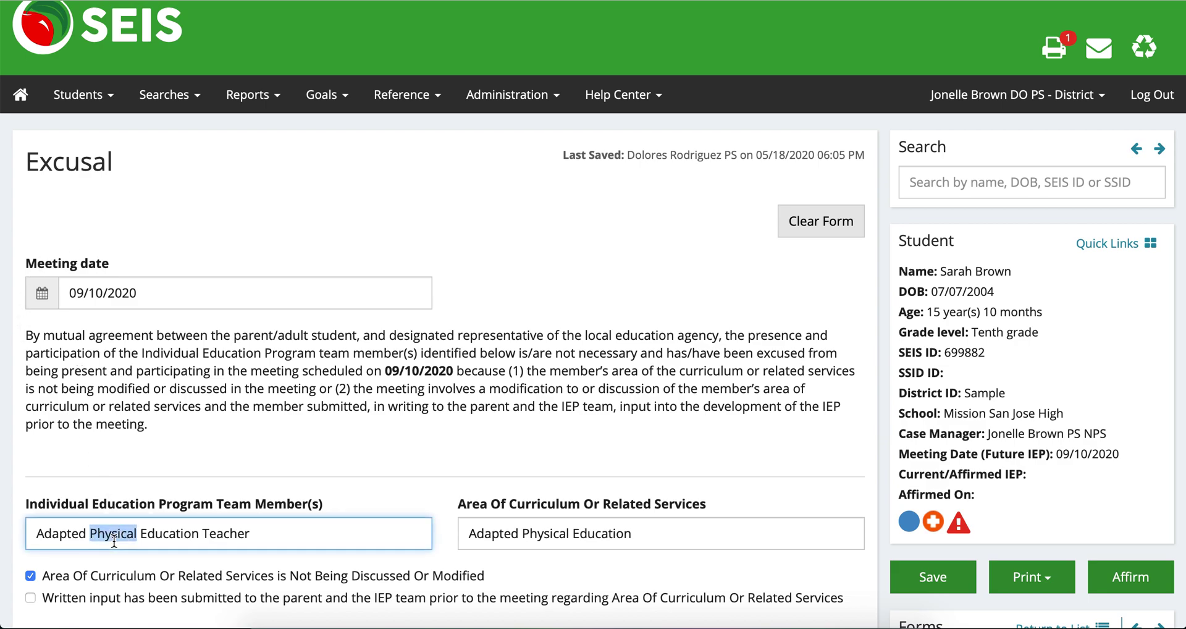
{"action": "left_click", "coordinate": [236, 439]}
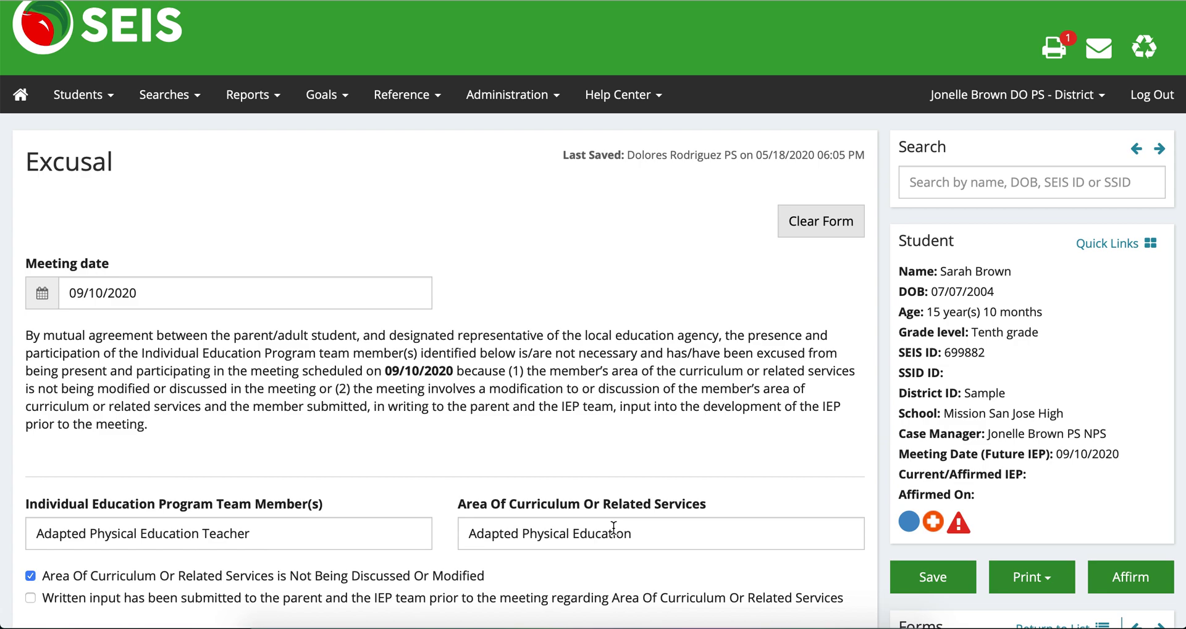
{"action": "scroll", "coordinate": [614, 526], "scroll_direction": "down", "scroll_amount": 1}
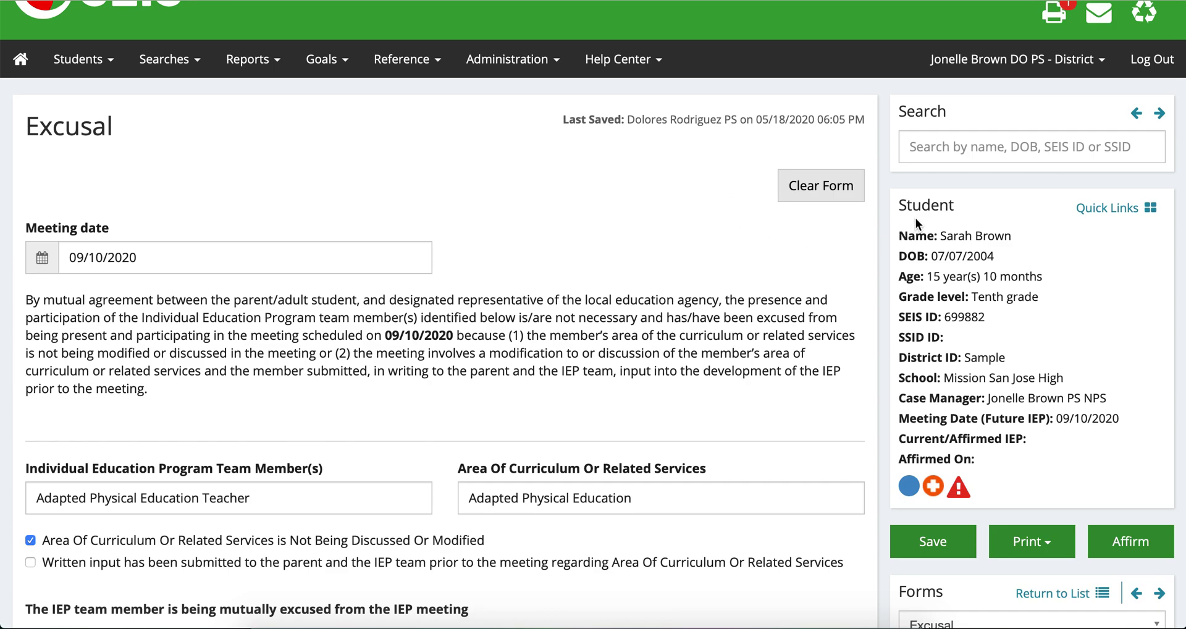
{"action": "scroll", "coordinate": [787, 267], "scroll_direction": "down", "scroll_amount": 10}
{"action": "scroll", "coordinate": [789, 199], "scroll_direction": "down", "scroll_amount": 15}
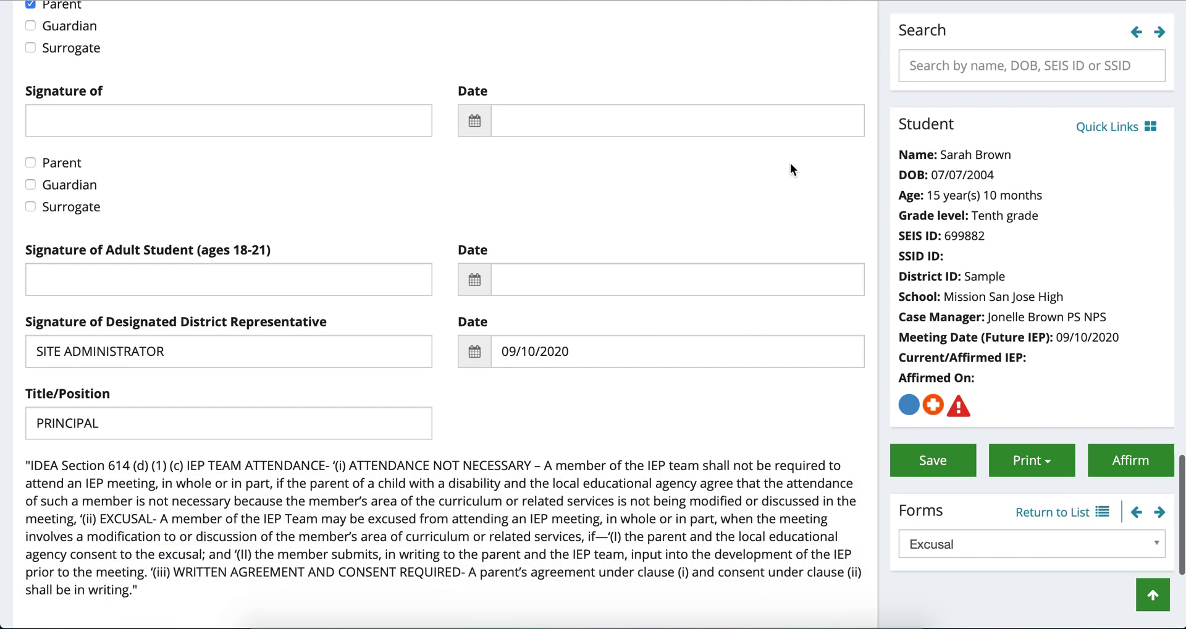
{"action": "scroll", "coordinate": [791, 165], "scroll_direction": "up", "scroll_amount": 10}
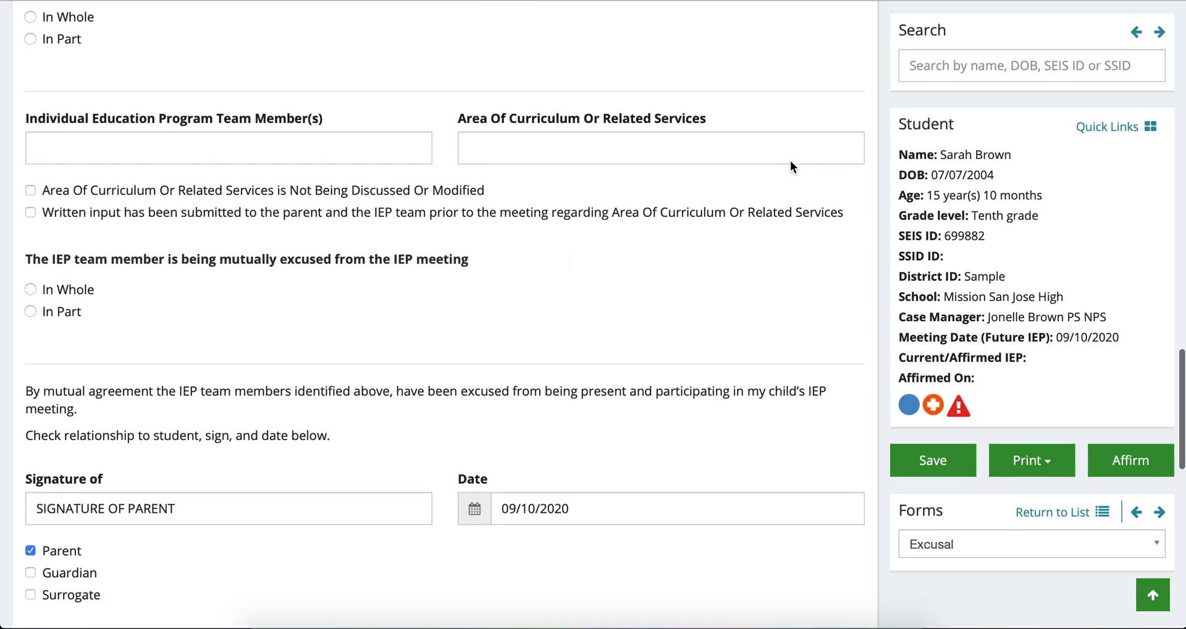
{"action": "scroll", "coordinate": [790, 165], "scroll_direction": "up", "scroll_amount": 10}
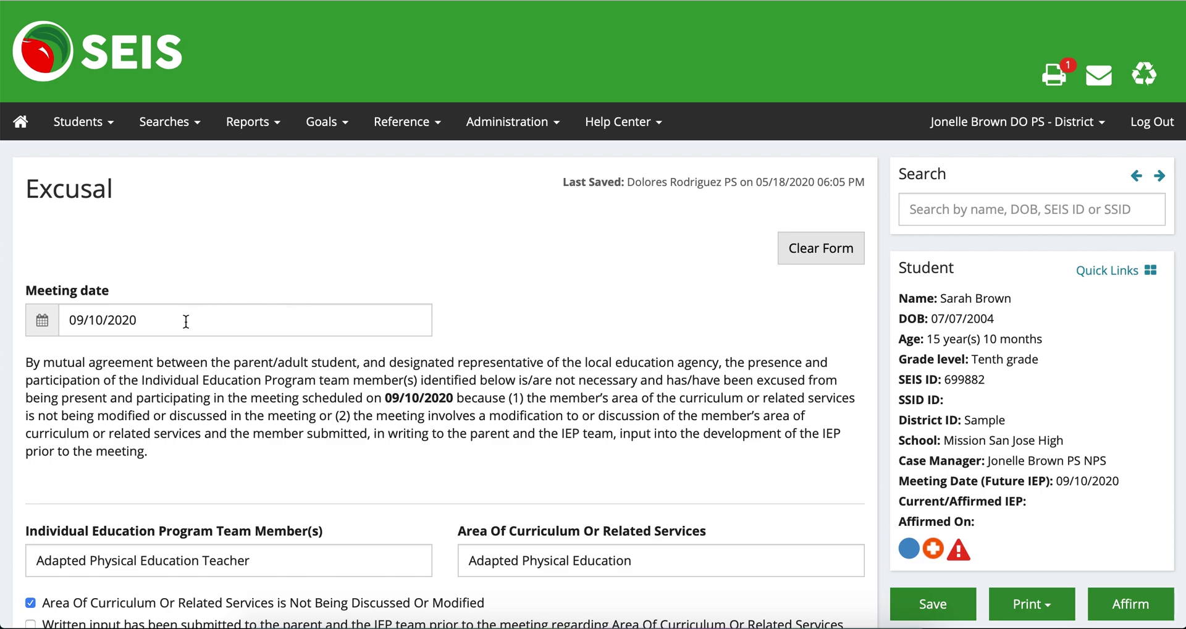
Examine the first team member entry, including the member's title, area of curriculum or related services, and discussion and written-input checkboxes.
{"action": "scroll", "coordinate": [256, 467], "scroll_direction": "down", "scroll_amount": 3}
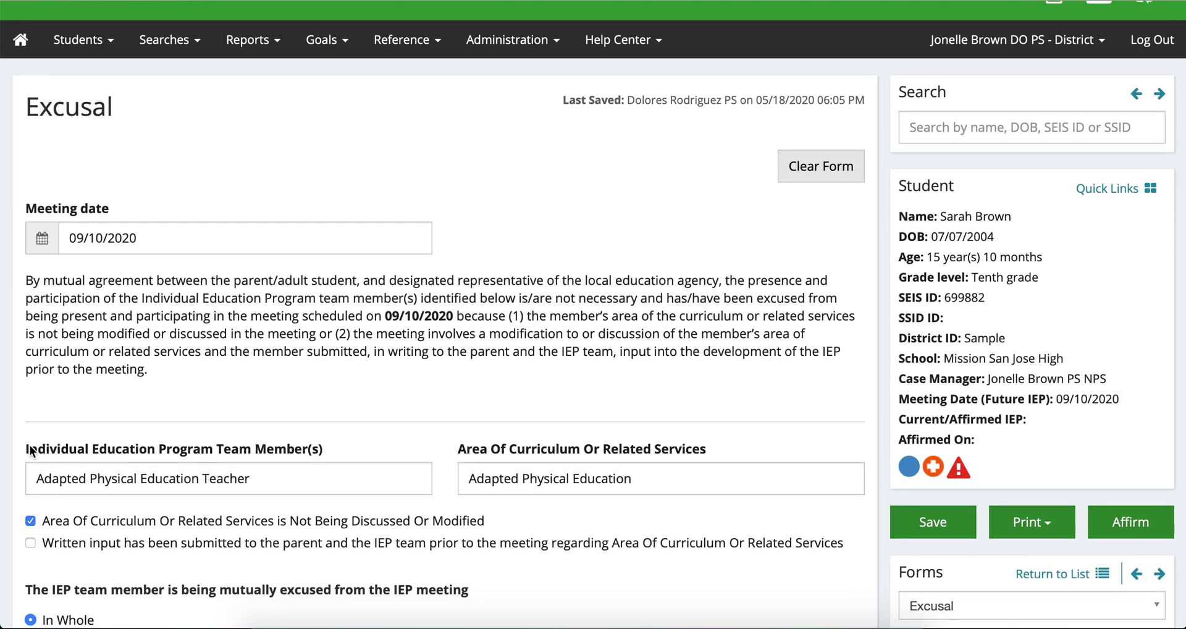
{"action": "left_click_drag", "start_coordinate": [30, 445], "coordinate": [321, 452]}
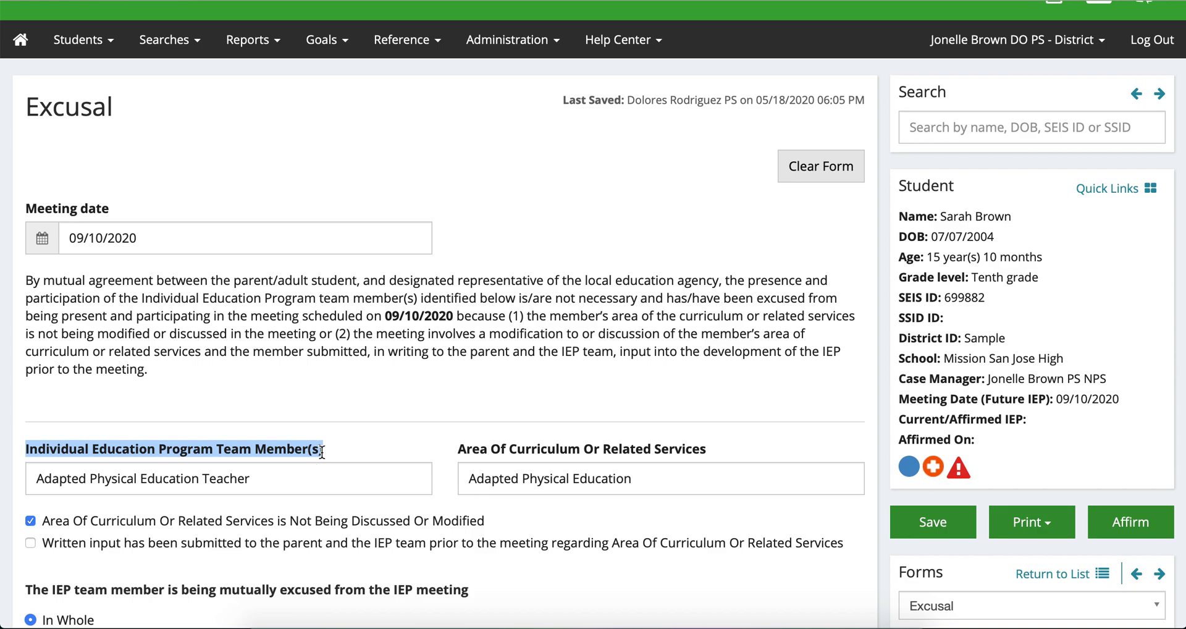
{"action": "left_click", "coordinate": [350, 446]}
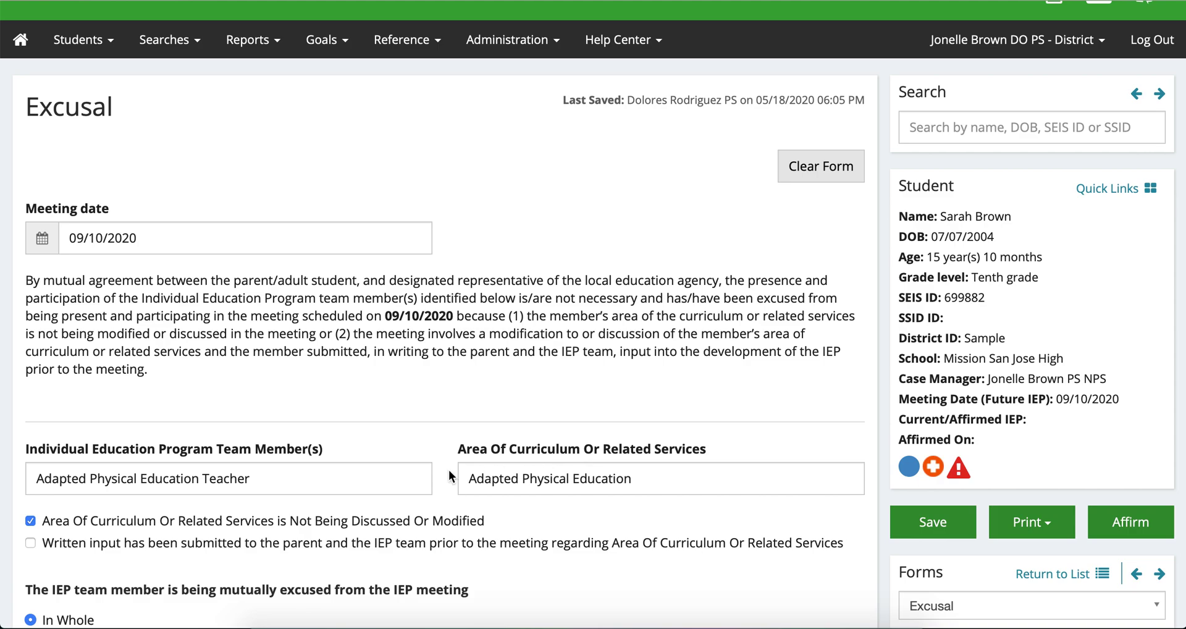
{"action": "scroll", "coordinate": [432, 469], "scroll_direction": "down", "scroll_amount": 2}
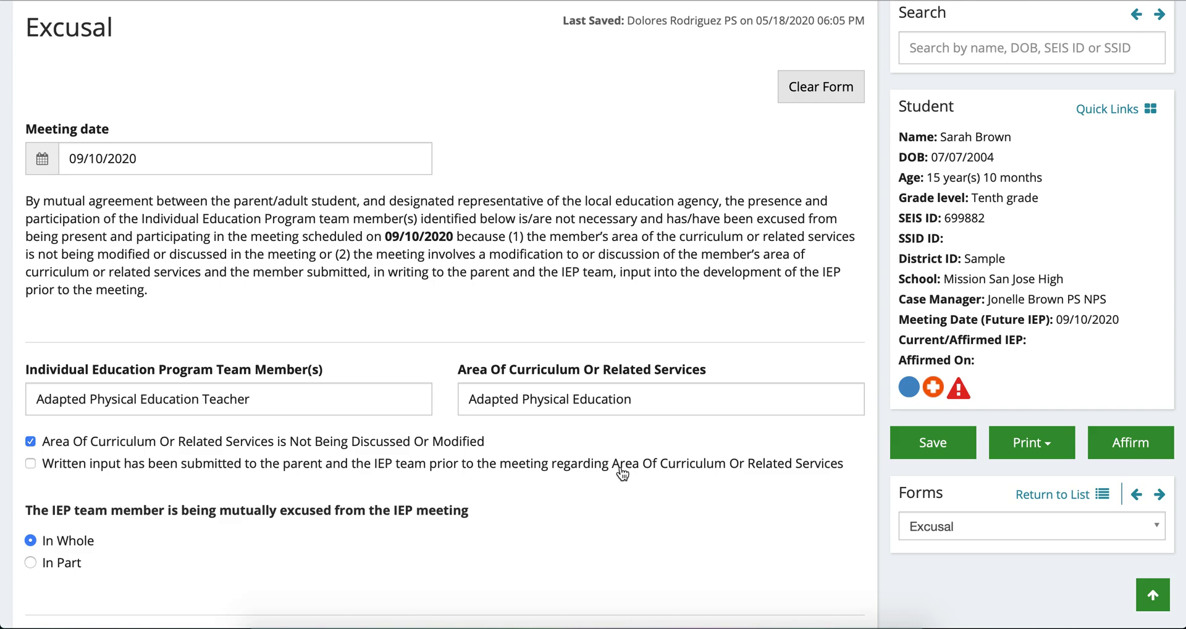
{"action": "scroll", "coordinate": [622, 473], "scroll_direction": "down", "scroll_amount": 3}
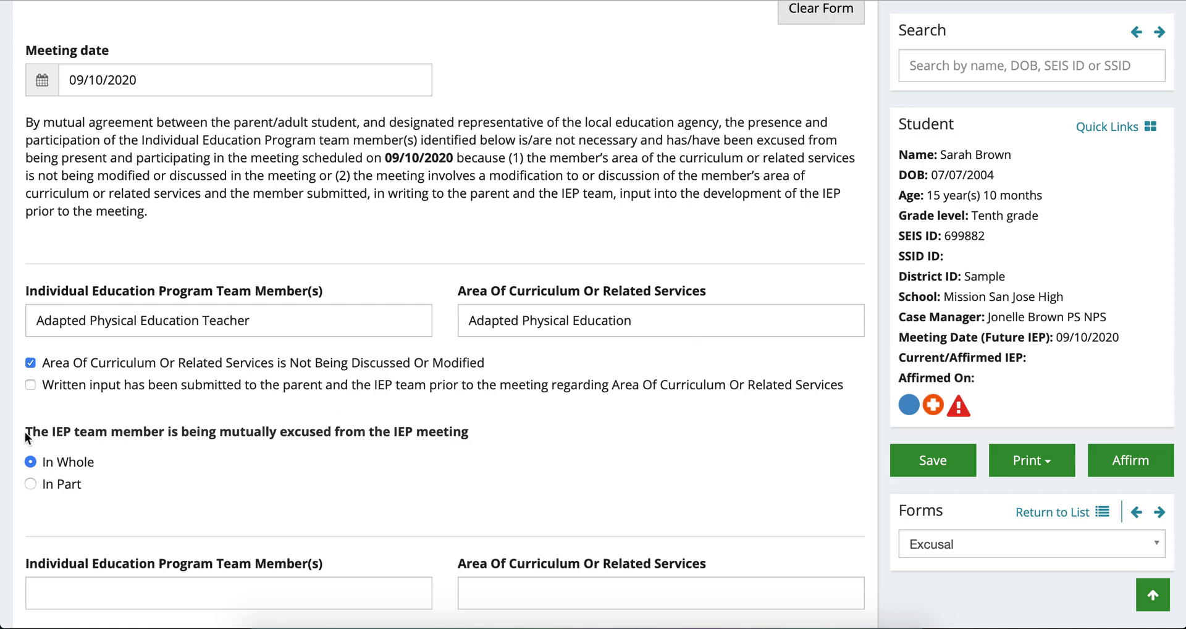
Mark the Adapted Physical Education Teacher as mutually excused from the IEP meeting In Whole, and save the form.
{"action": "left_click_drag", "start_coordinate": [27, 433], "coordinate": [473, 432]}
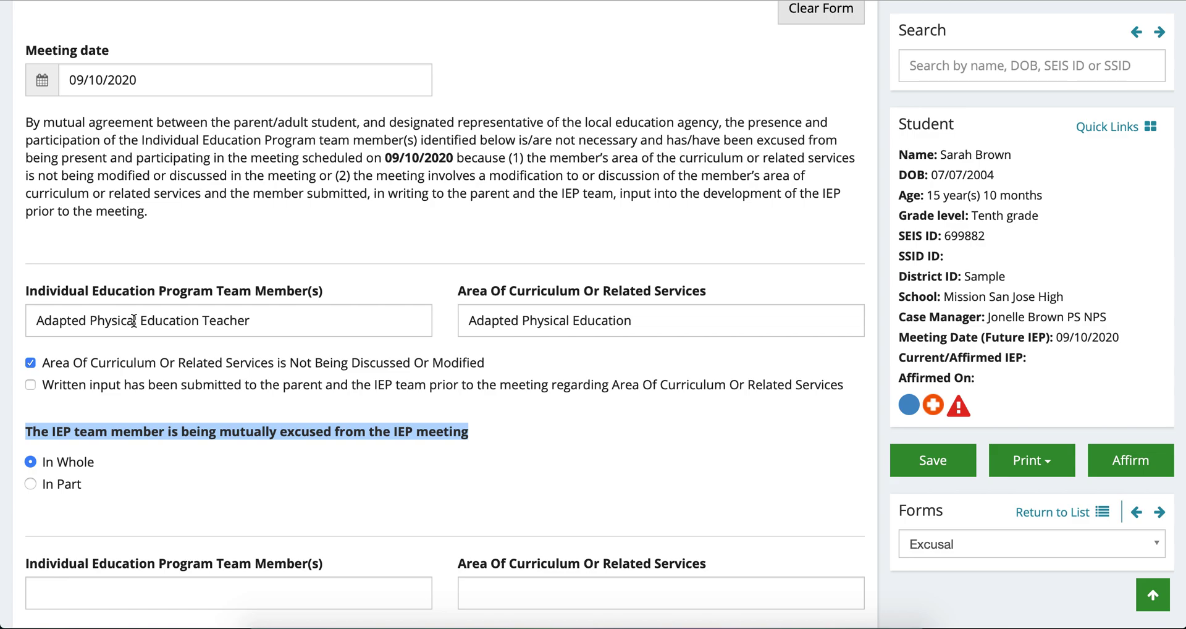
{"action": "left_click", "coordinate": [75, 486]}
{"action": "left_click", "coordinate": [71, 466]}
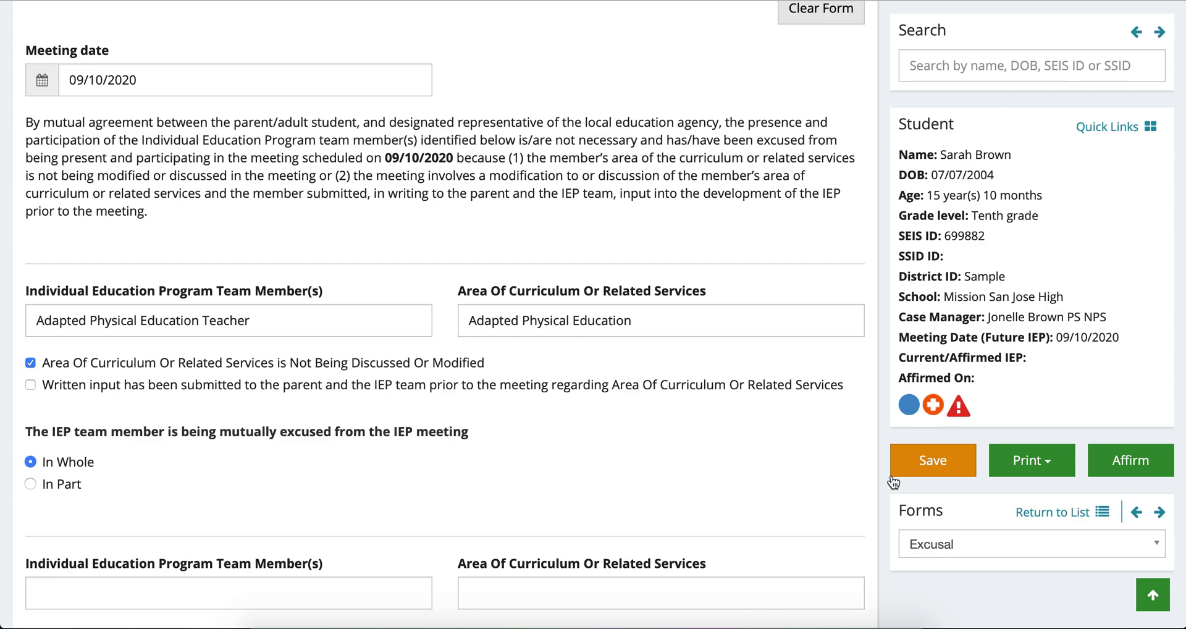
{"action": "left_click", "coordinate": [957, 463]}
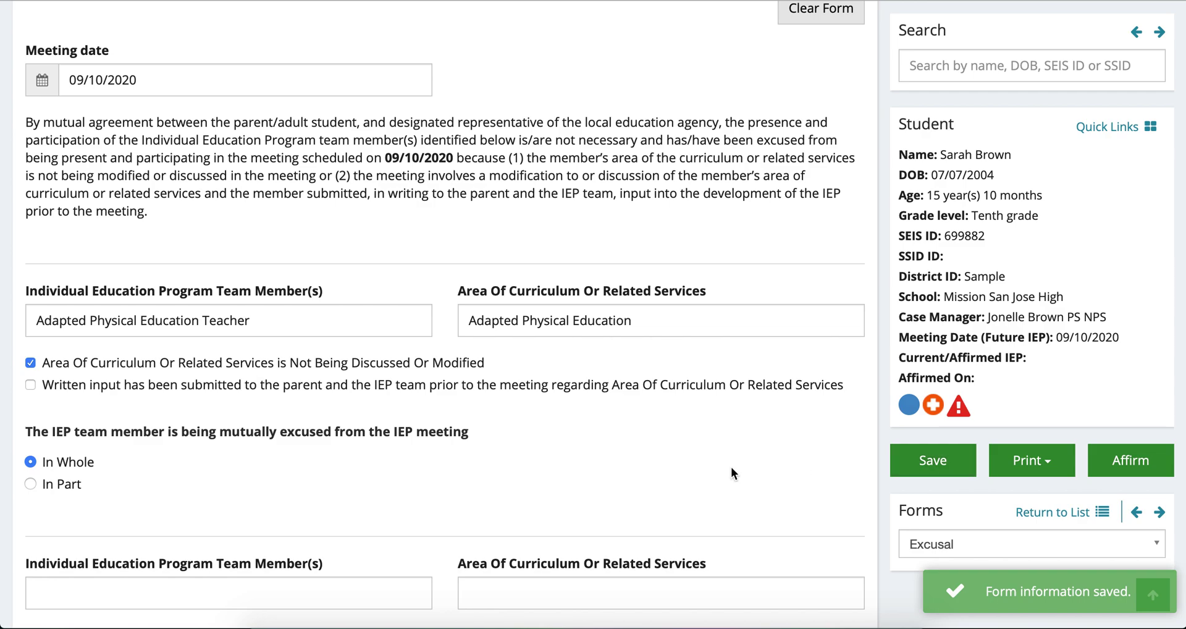
Examine the blank entries available for additional excused team members and compare them with the completed first entry.
{"action": "scroll", "coordinate": [732, 468], "scroll_direction": "down", "scroll_amount": 2}
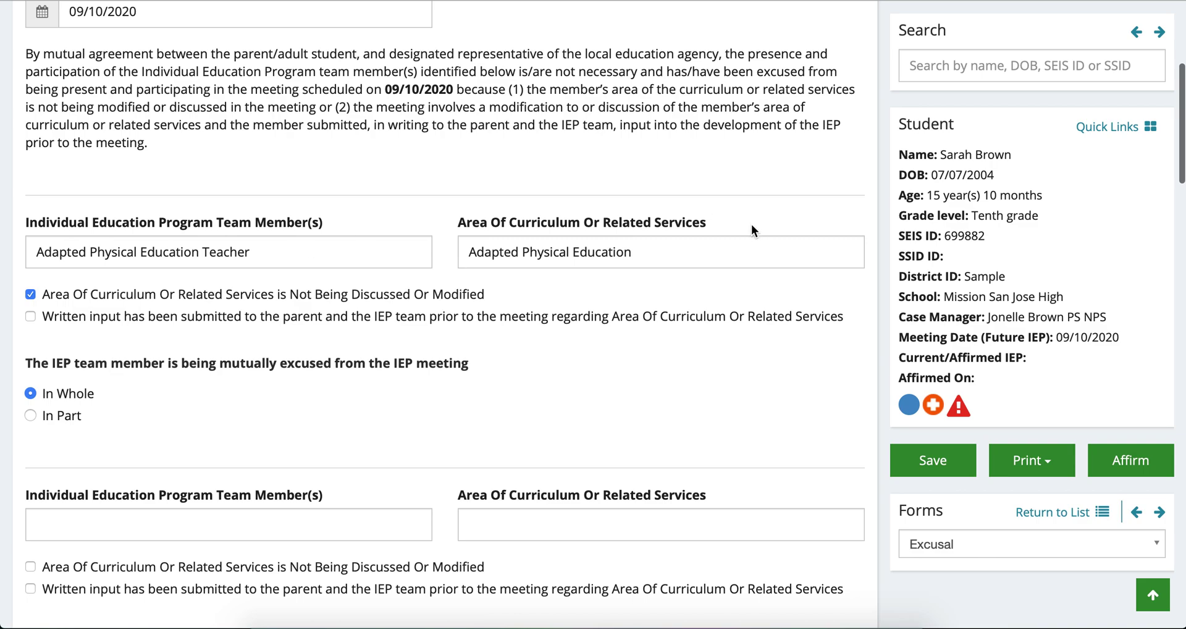
{"action": "scroll", "coordinate": [602, 501], "scroll_direction": "down", "scroll_amount": 5}
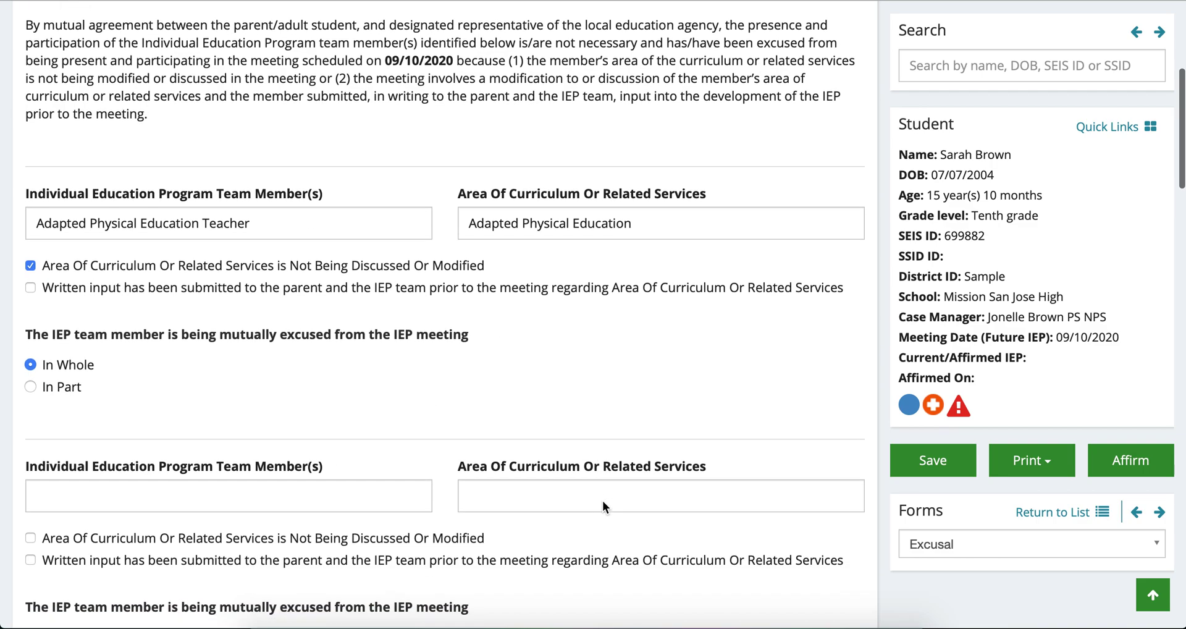
{"action": "scroll", "coordinate": [362, 502], "scroll_direction": "down", "scroll_amount": 6}
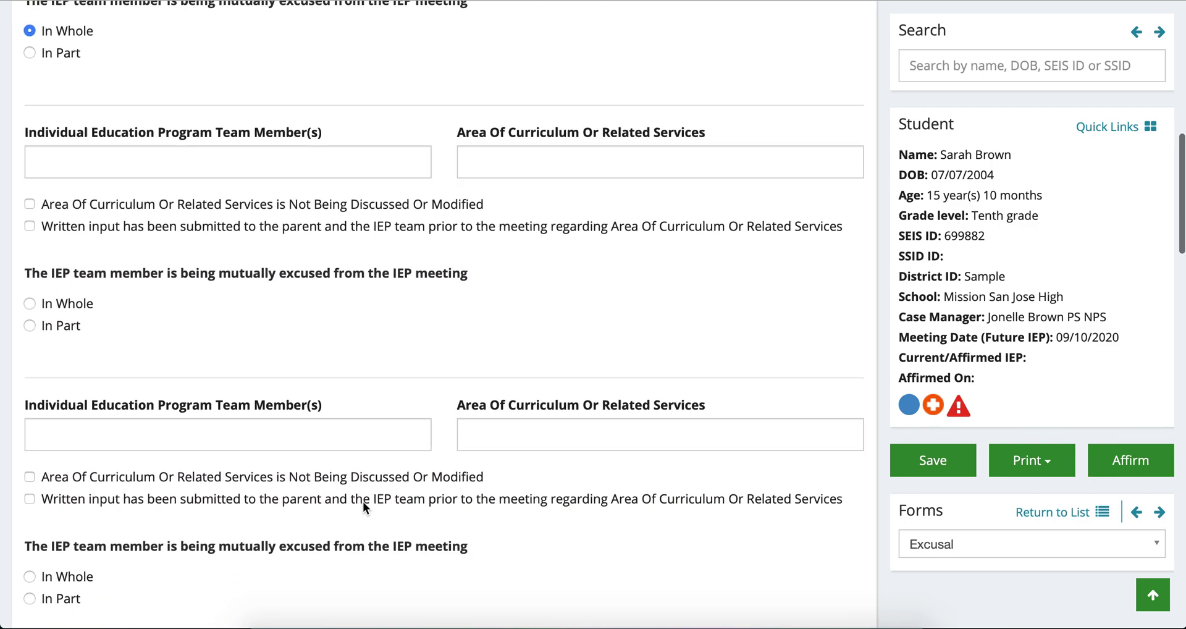
{"action": "scroll", "coordinate": [420, 417], "scroll_direction": "up", "scroll_amount": 3}
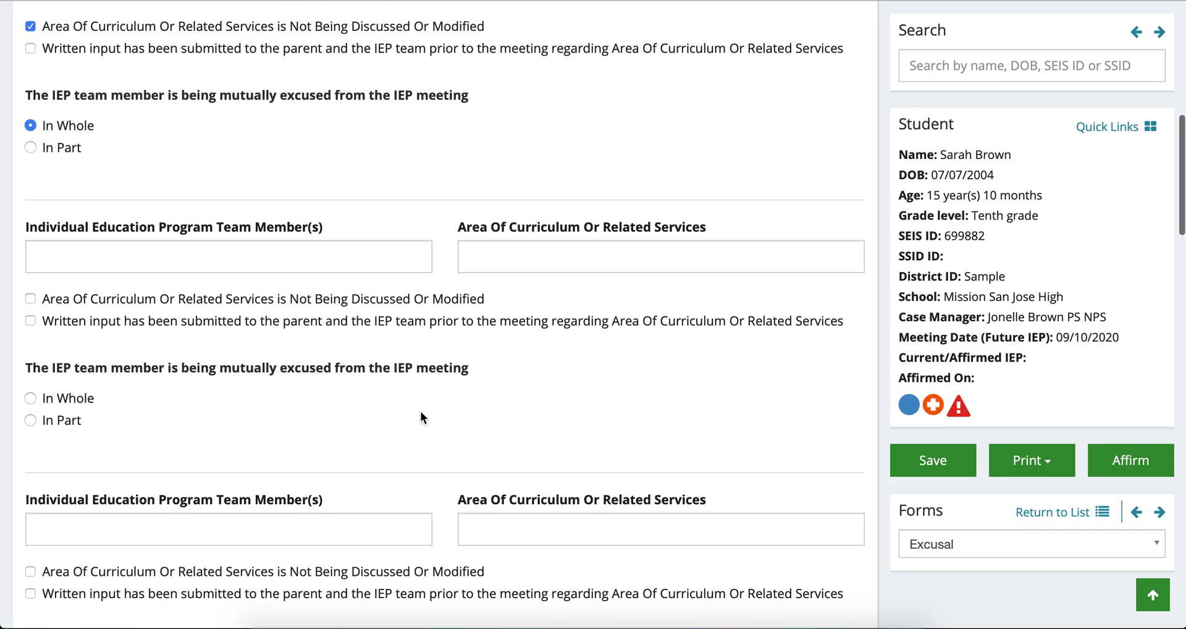
{"action": "scroll", "coordinate": [421, 412], "scroll_direction": "up", "scroll_amount": 2}
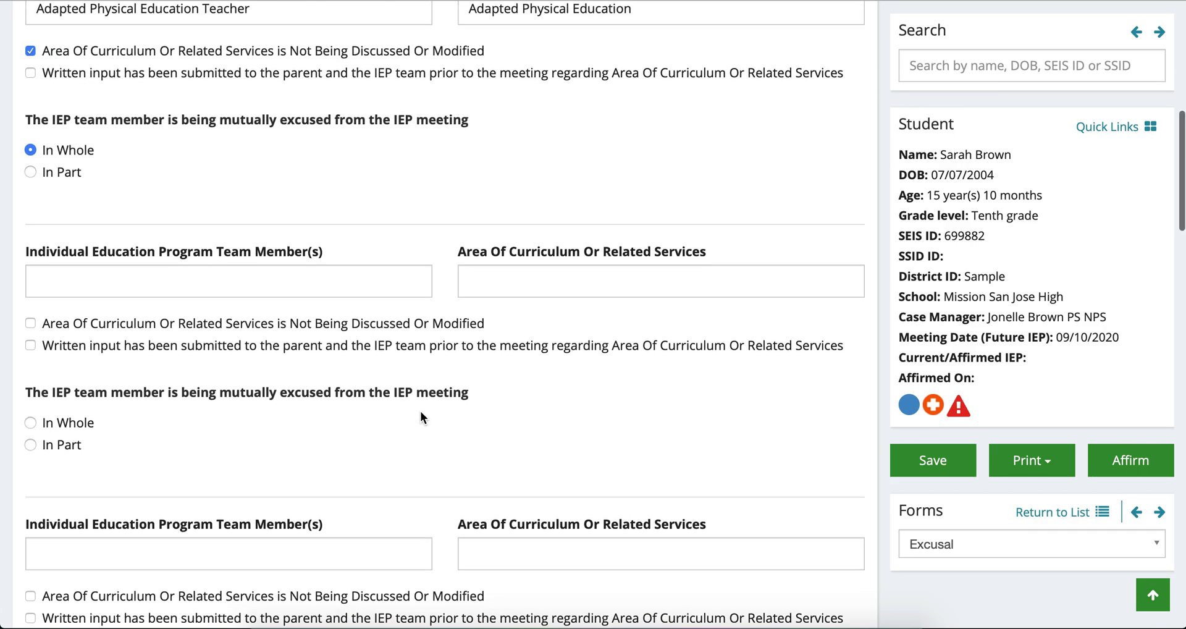
{"action": "scroll", "coordinate": [421, 413], "scroll_direction": "up", "scroll_amount": 3}
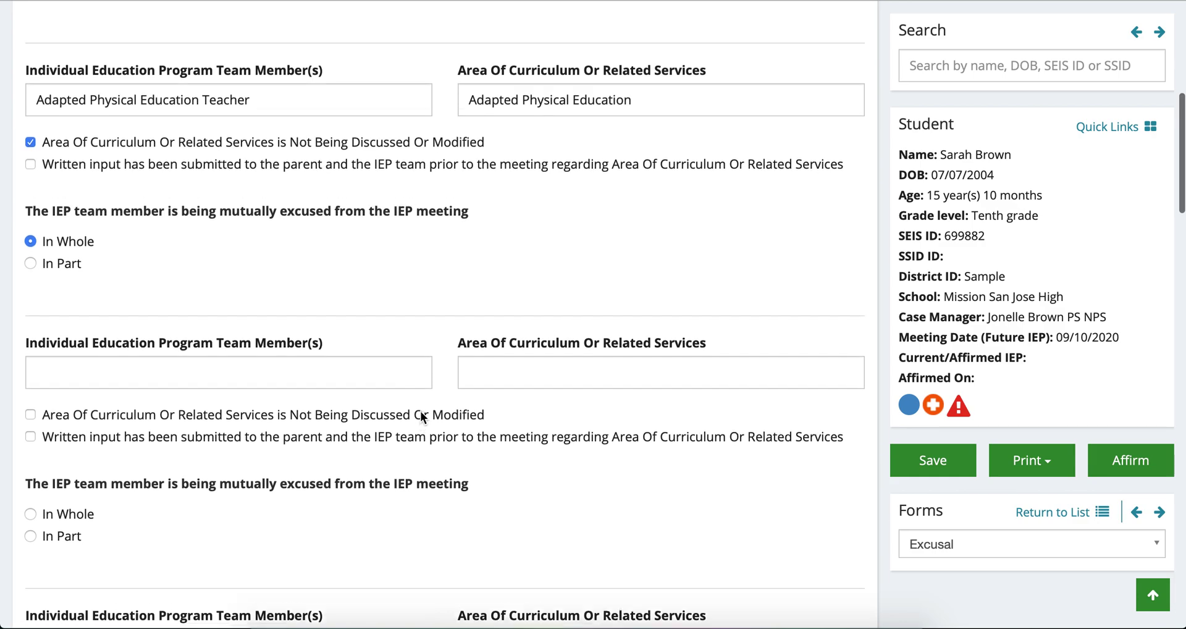
{"action": "scroll", "coordinate": [421, 412], "scroll_direction": "up", "scroll_amount": 2}
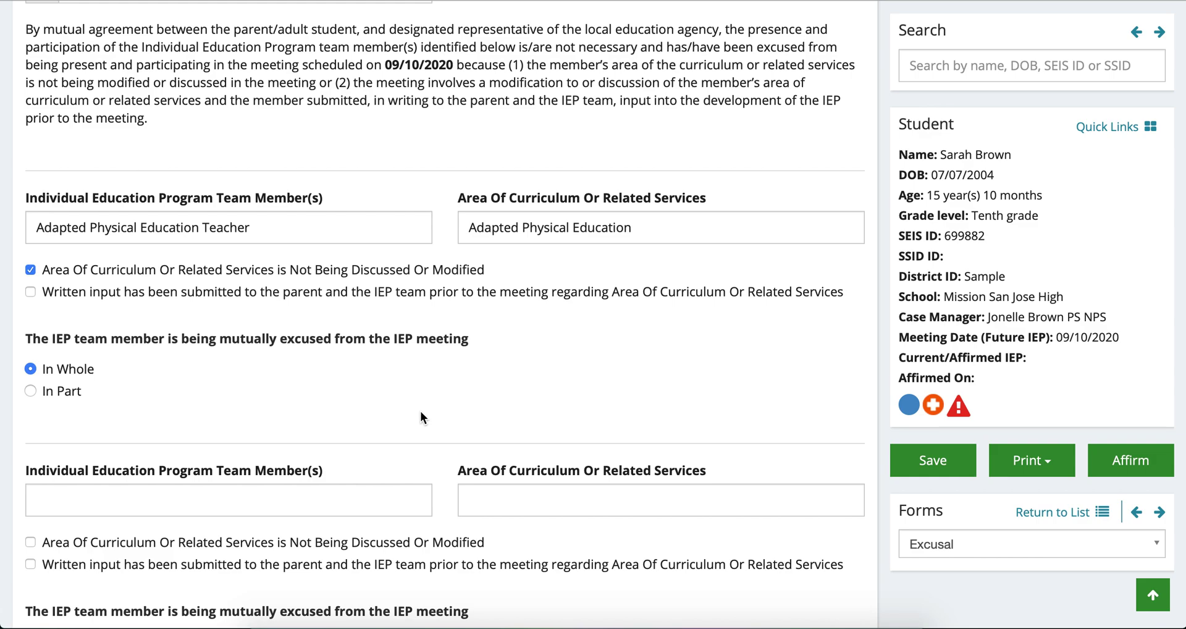
{"action": "scroll", "coordinate": [420, 411], "scroll_direction": "down", "scroll_amount": 3}
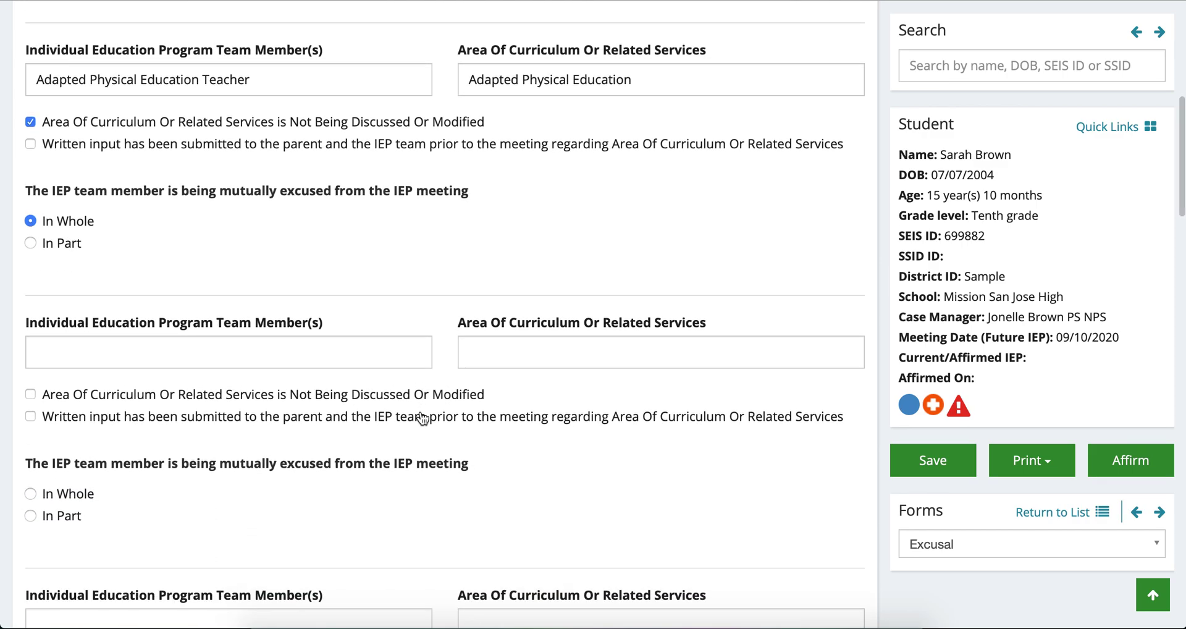
Review the parent, adult student and district representative signature fields, with their dates, relationship checkboxes, title and closing IDEA text.
{"action": "scroll", "coordinate": [422, 418], "scroll_direction": "down", "scroll_amount": 5}
{"action": "scroll", "coordinate": [422, 418], "scroll_direction": "down", "scroll_amount": 10}
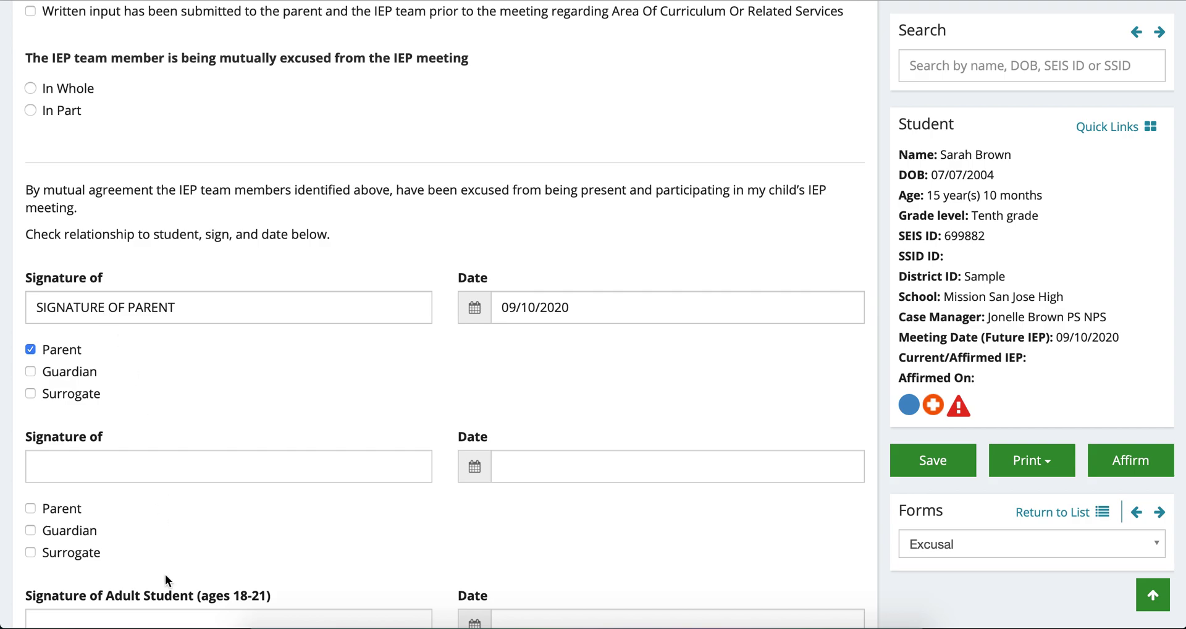
{"action": "scroll", "coordinate": [165, 594], "scroll_direction": "down", "scroll_amount": 3}
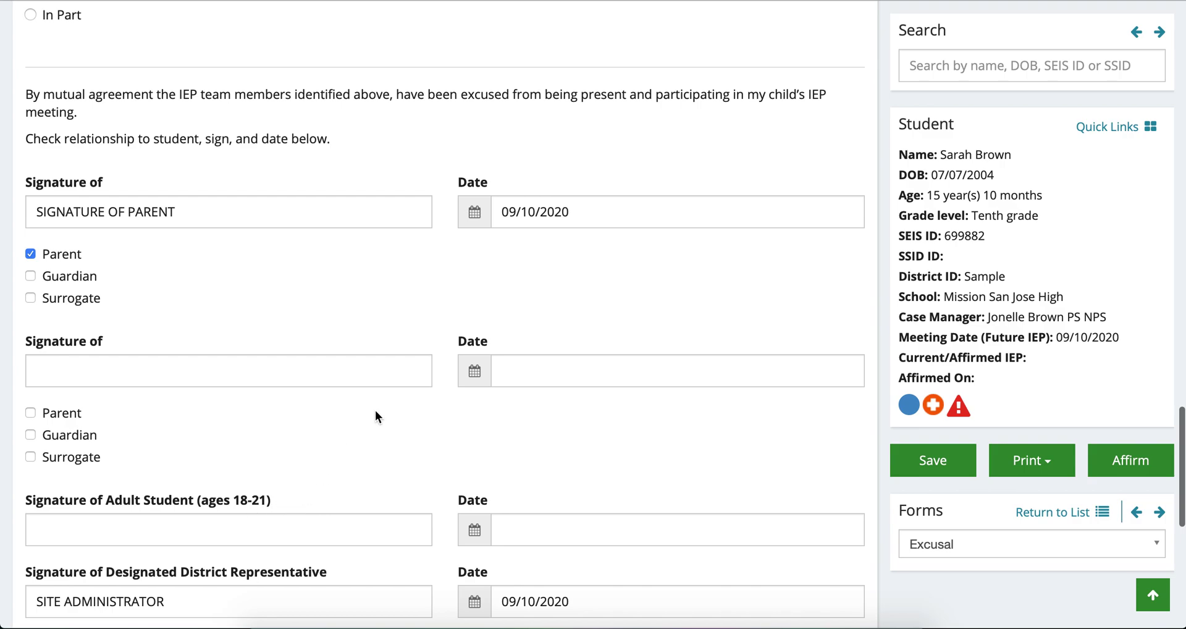
{"action": "scroll", "coordinate": [592, 519], "scroll_direction": "down", "scroll_amount": 5}
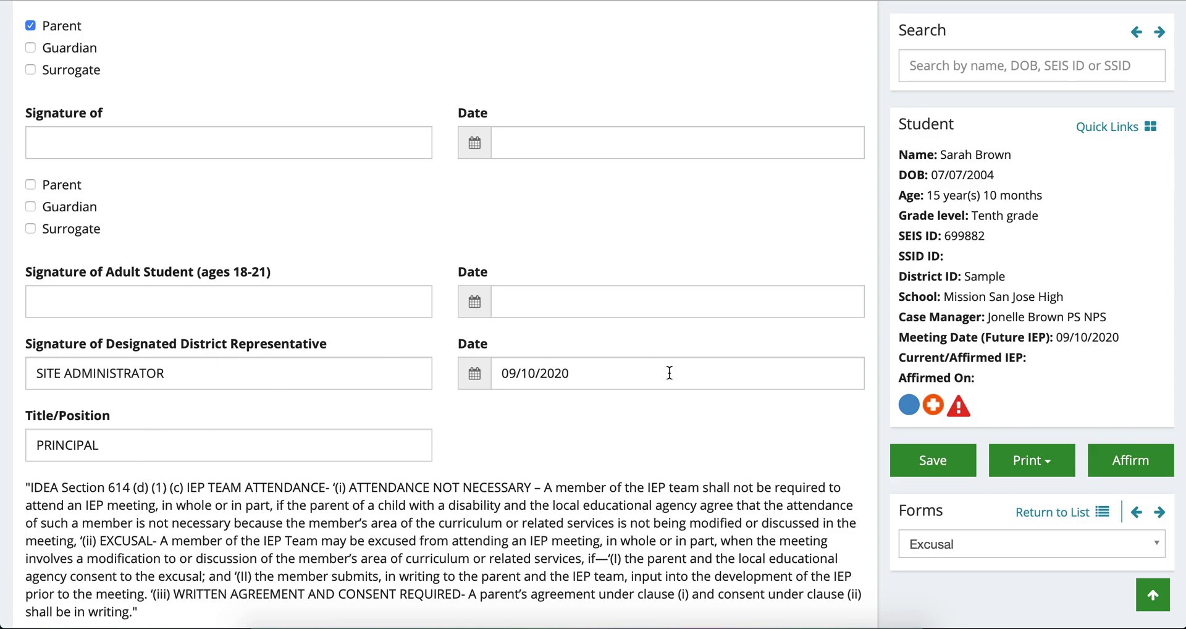
{"action": "scroll", "coordinate": [669, 373], "scroll_direction": "down", "scroll_amount": 3}
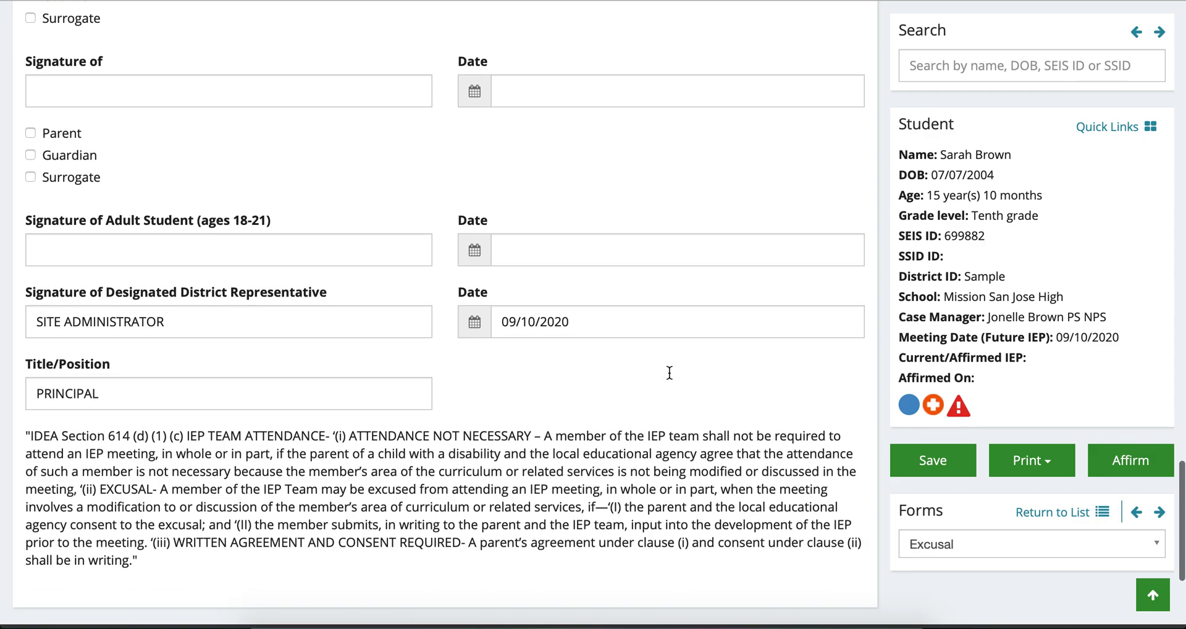
{"action": "scroll", "coordinate": [669, 372], "scroll_direction": "up", "scroll_amount": 5}
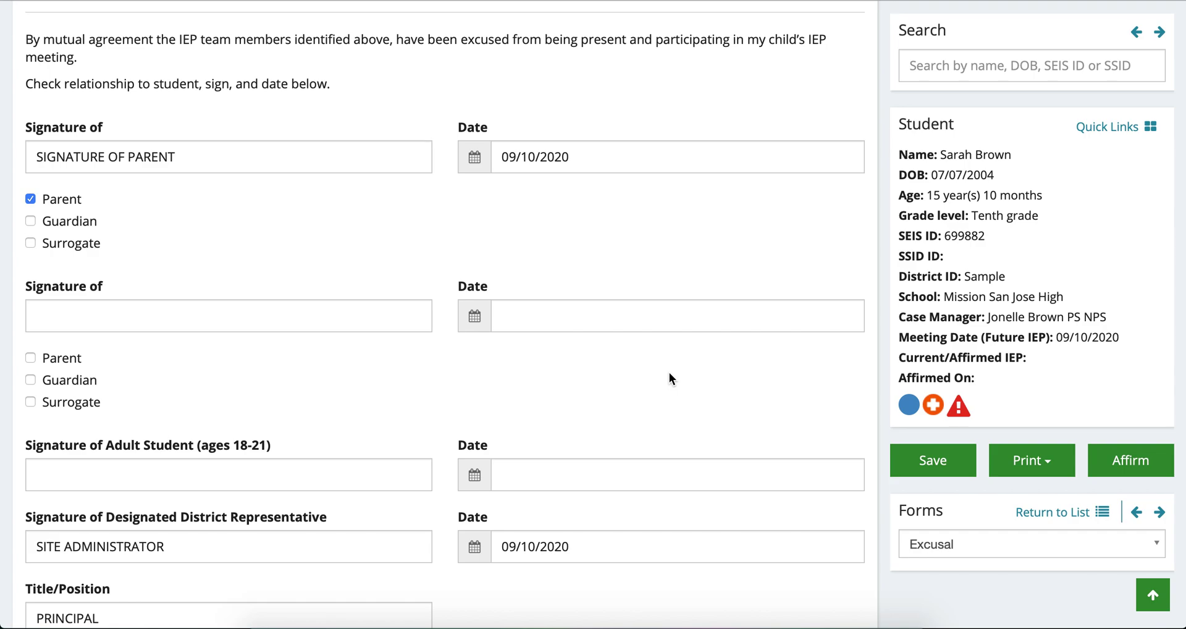
{"action": "scroll", "coordinate": [669, 373], "scroll_direction": "up", "scroll_amount": 5}
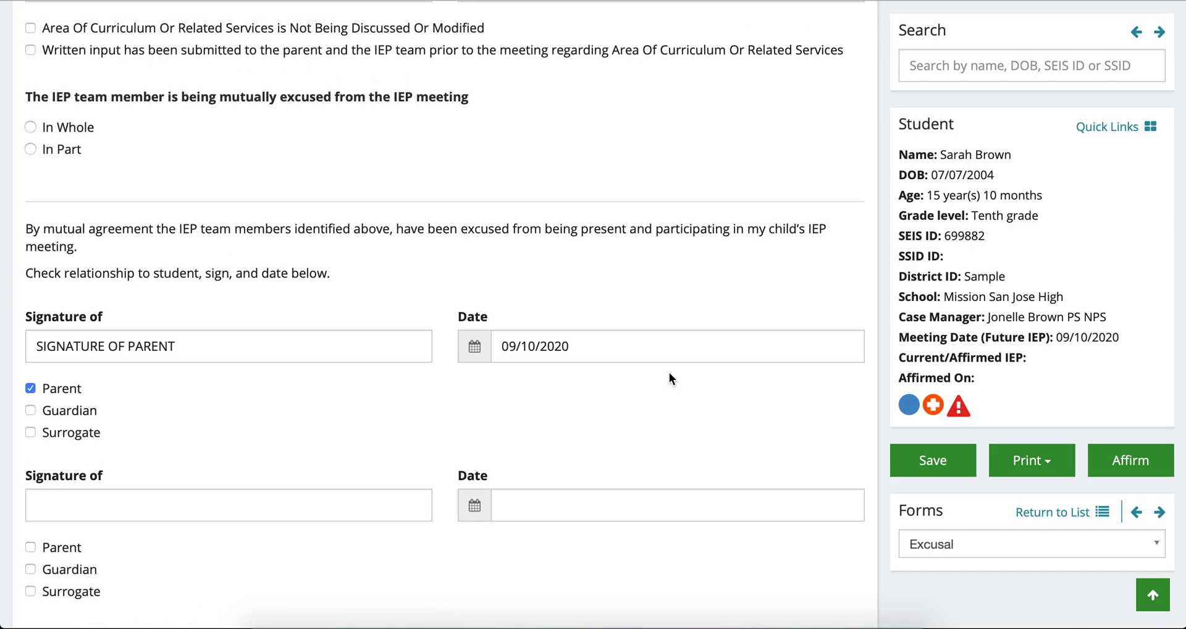
{"action": "scroll", "coordinate": [669, 372], "scroll_direction": "up", "scroll_amount": 15}
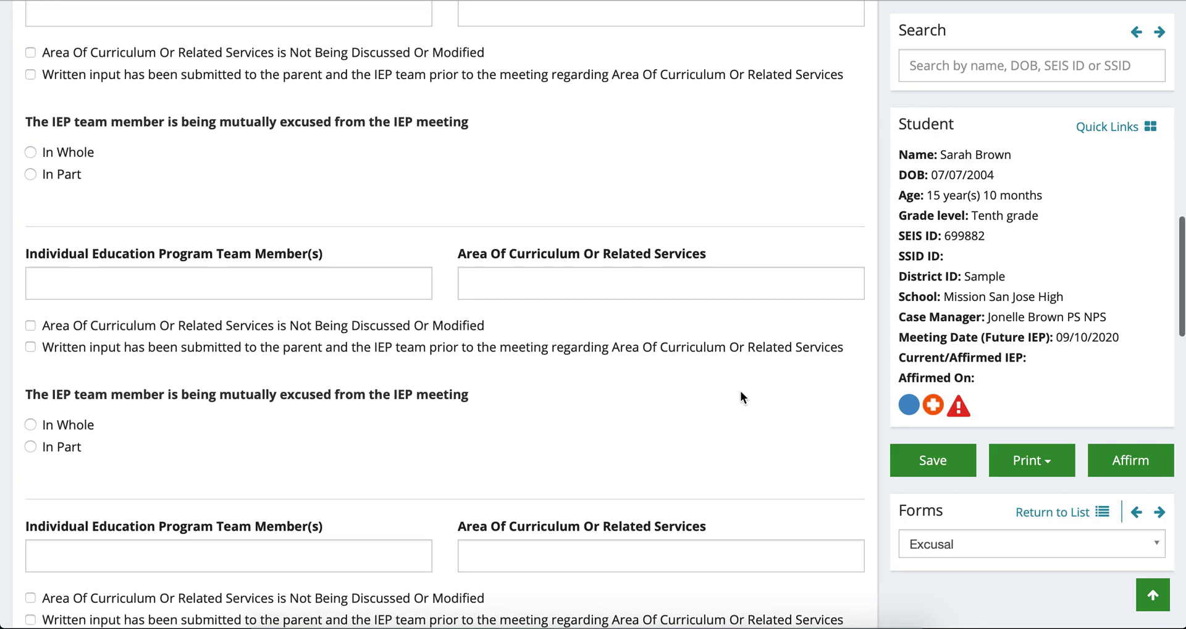